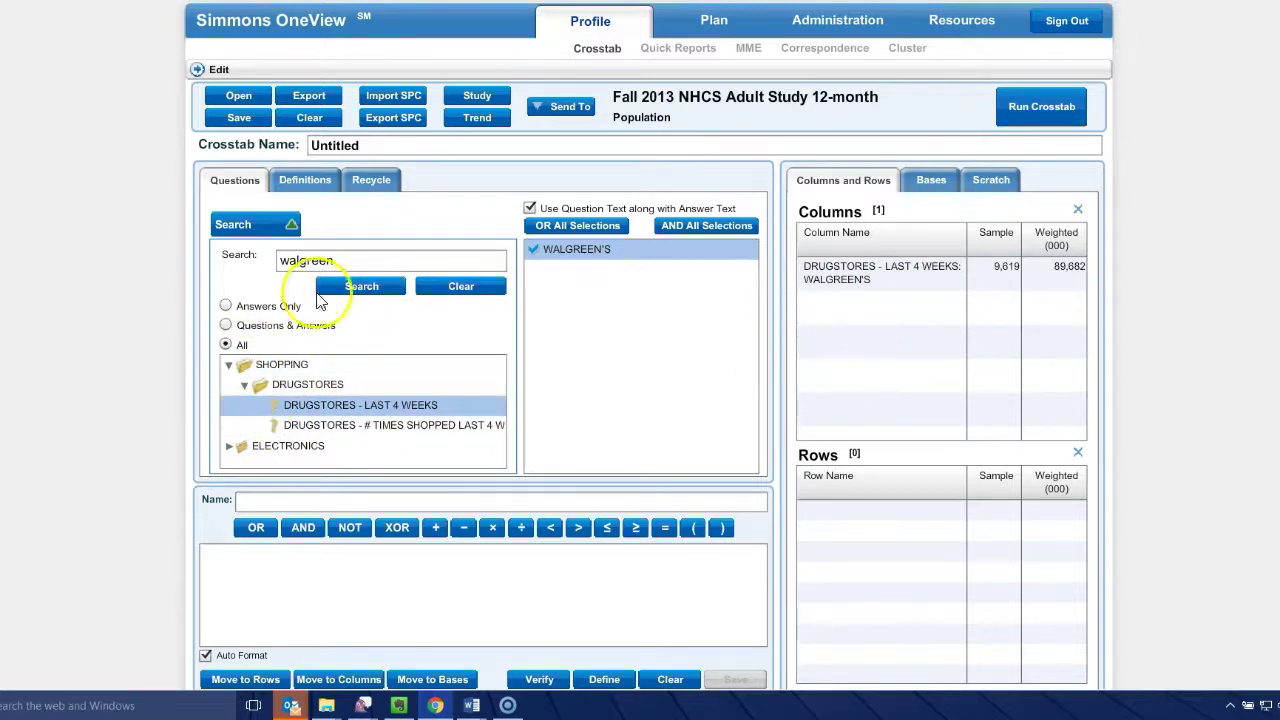
Search the questions for kroger and expand SHOPPING down to the SUPERMARKETS AND FOOD STORES questions
drag(362, 262, 265, 262)
text(kroger)
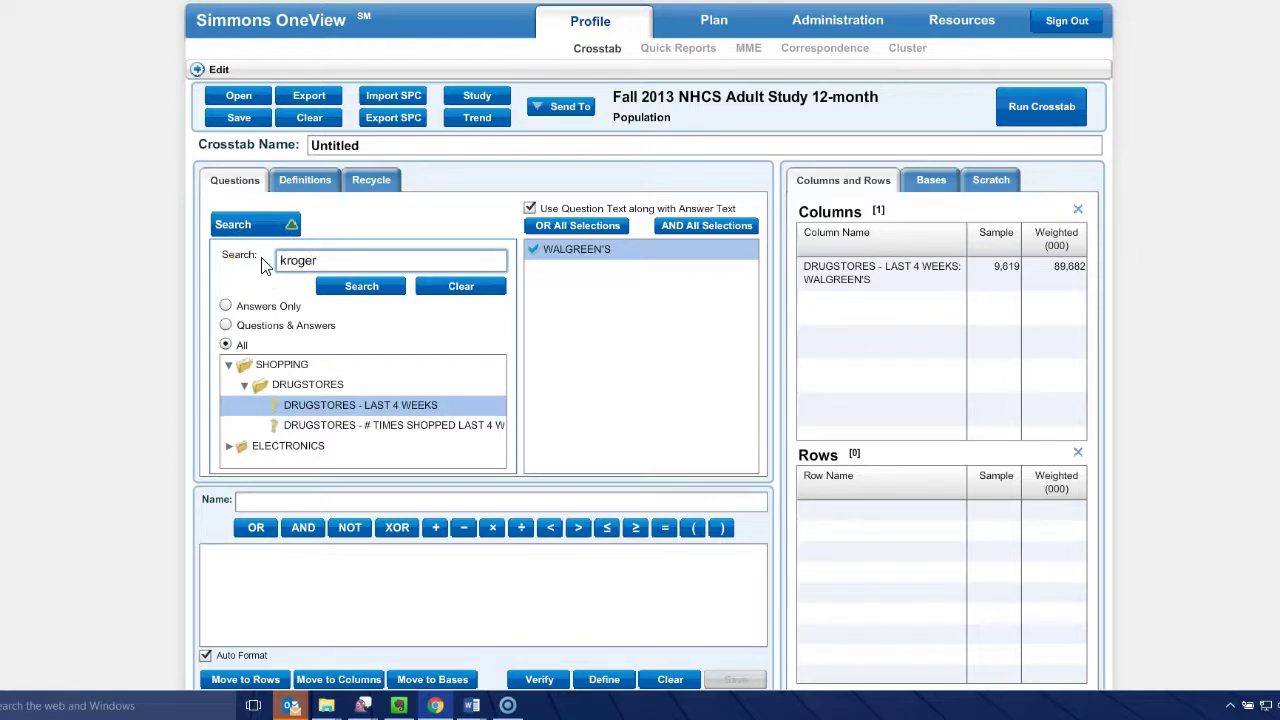
click(350, 288)
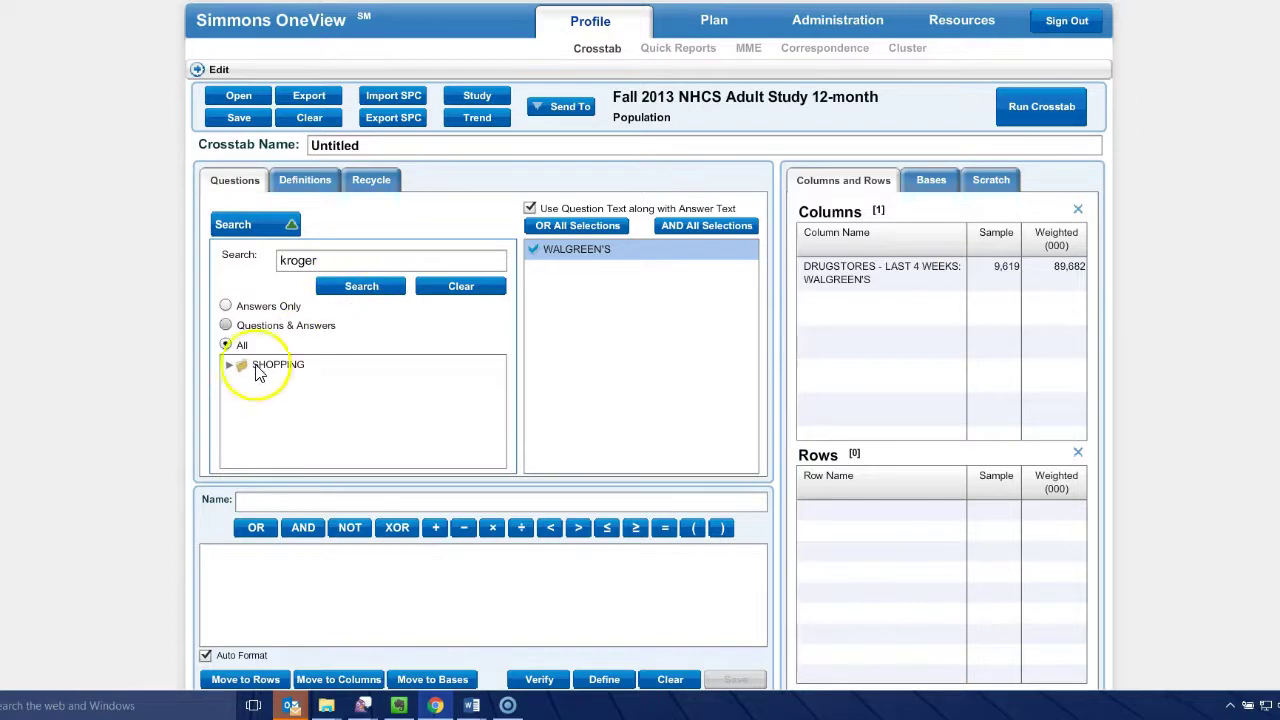
click(229, 371)
click(244, 384)
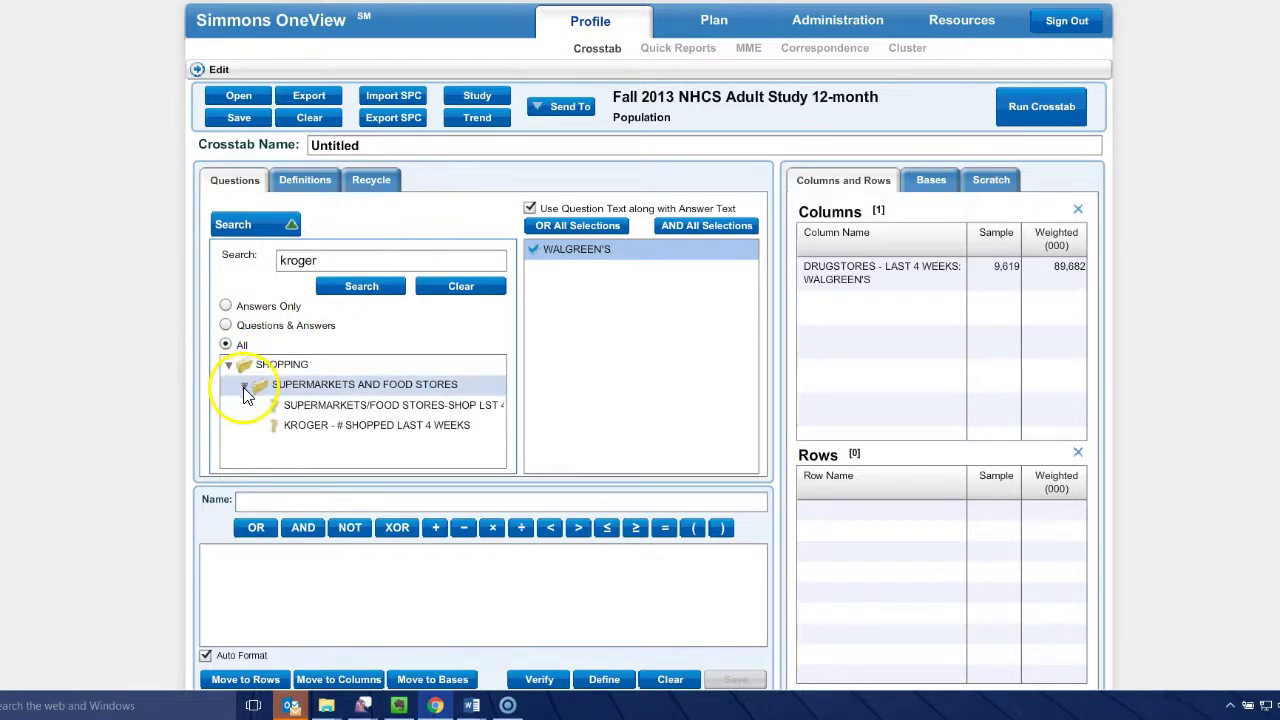
Add the KROGER answer of the supermarkets/food stores shopped in last 4 weeks question as a second crosstab column
click(333, 425)
click(560, 250)
drag(560, 250, 912, 322)
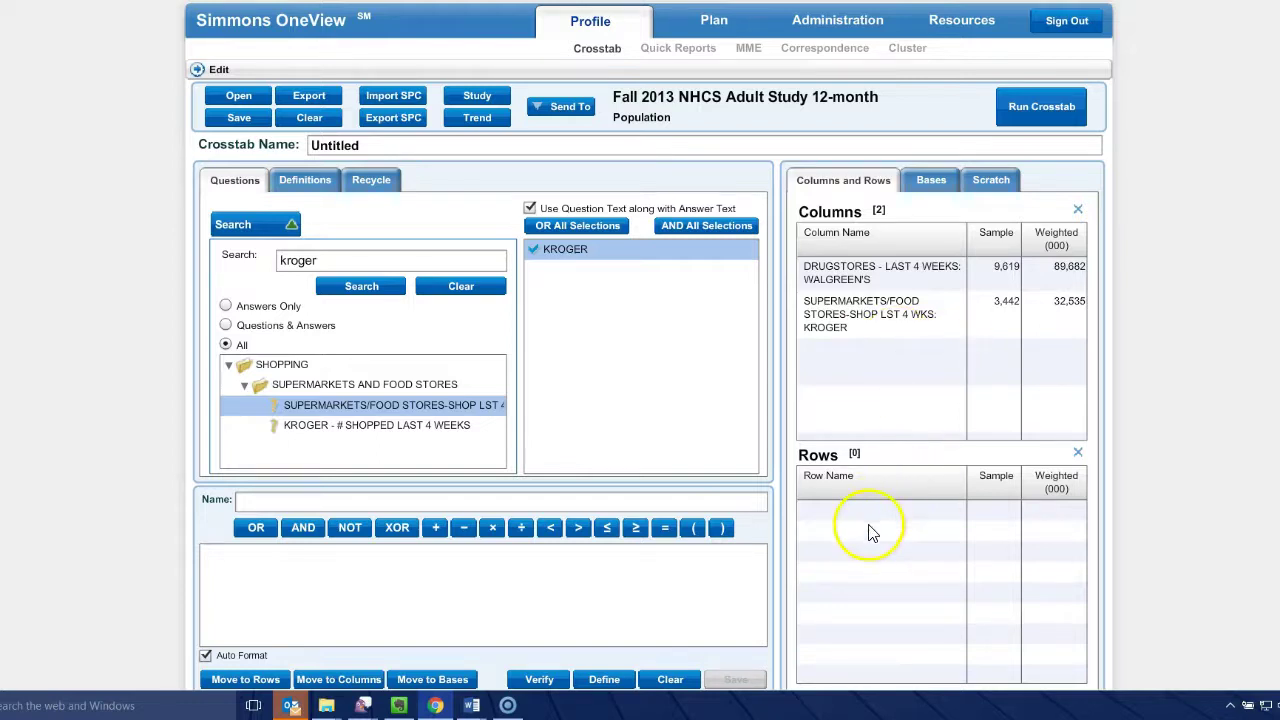
Add MALE and FEMALE from the GENDER question under LIFESTYLE (DEMOGRAPHICS) personal information as rows, and run the crosstab
click(291, 225)
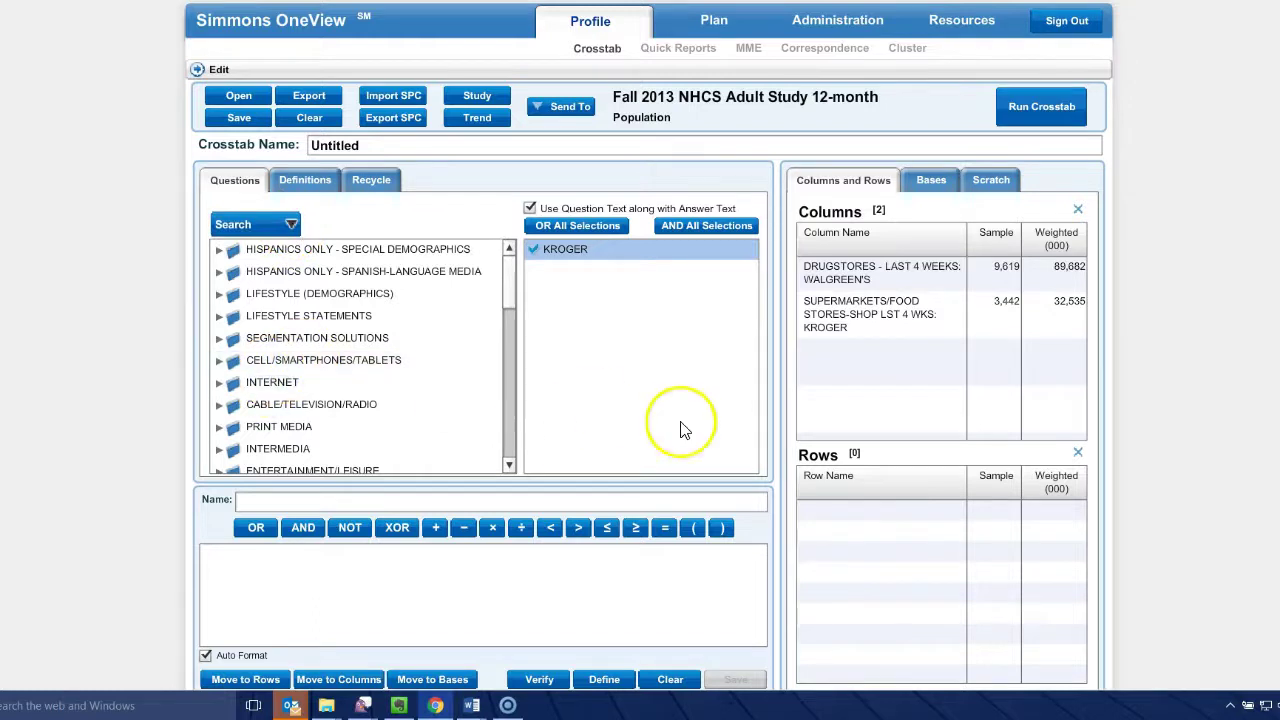
click(218, 294)
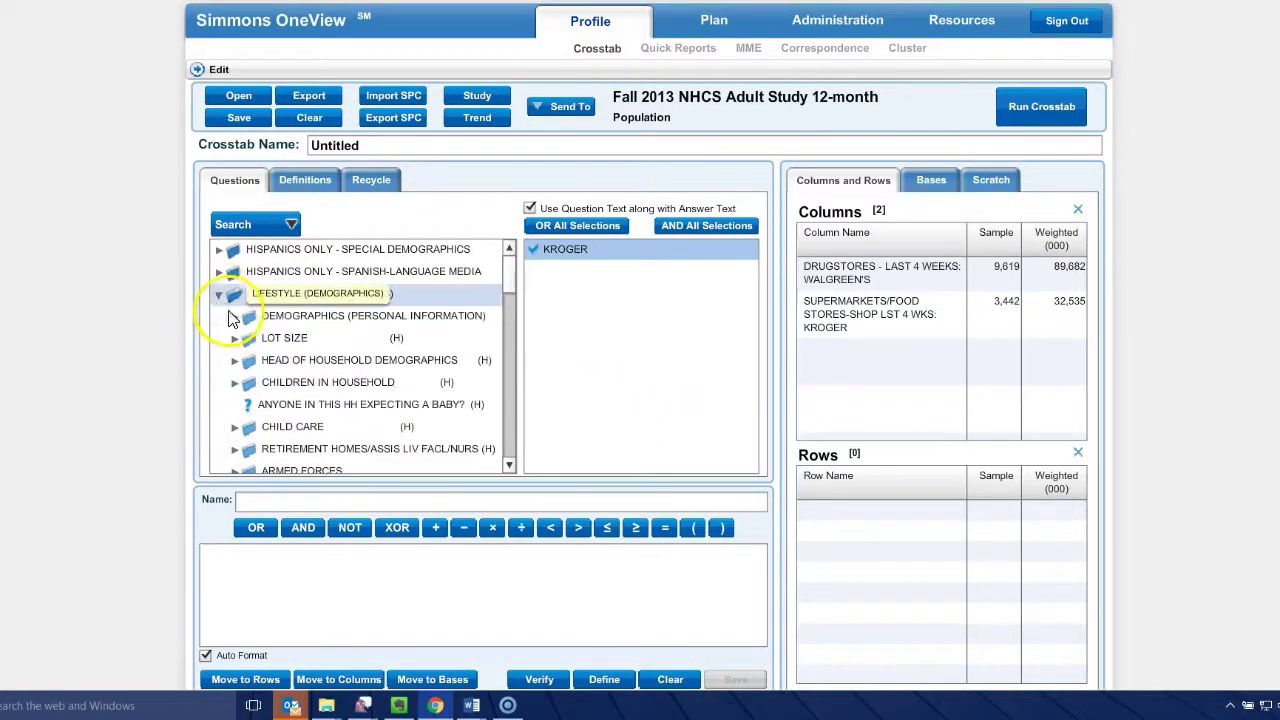
click(235, 315)
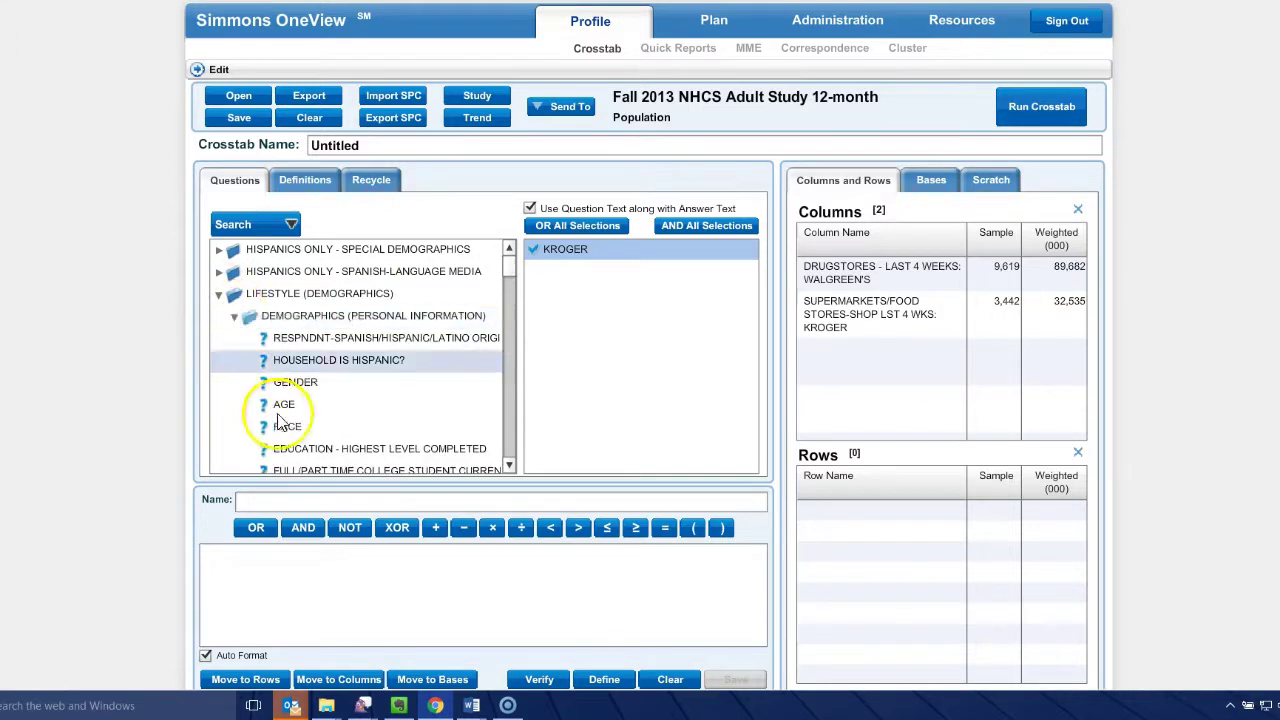
click(285, 402)
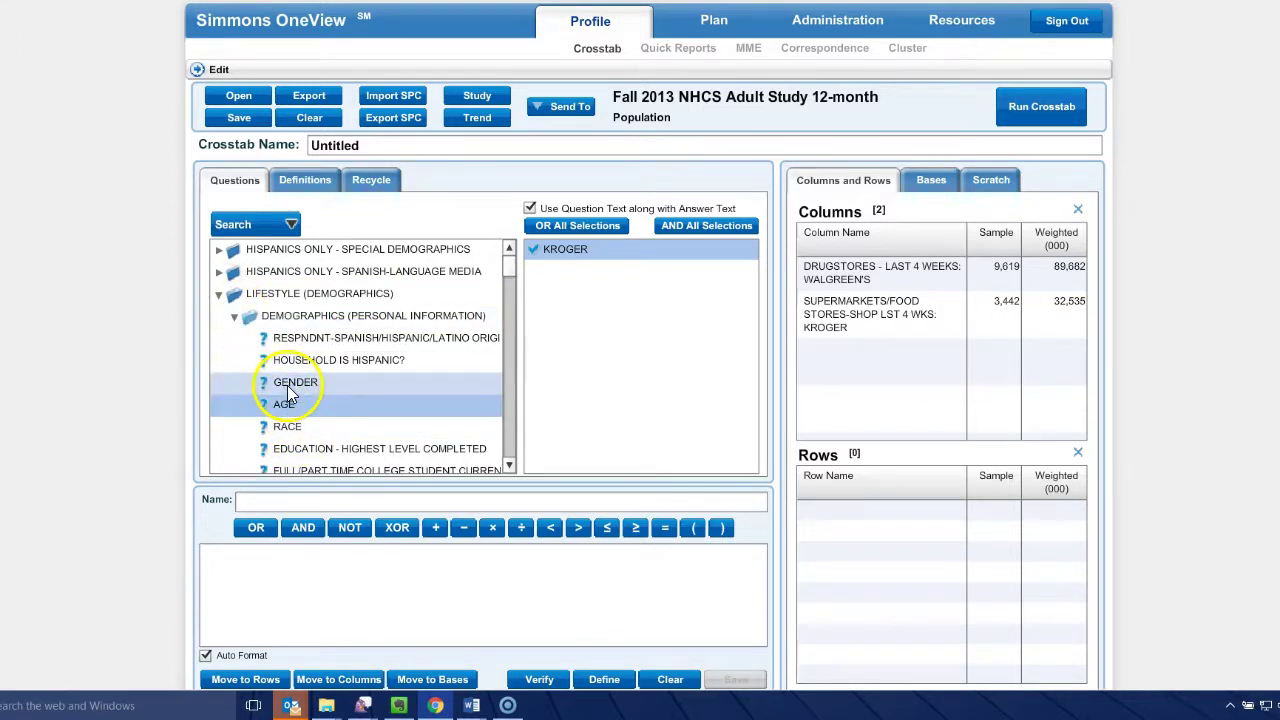
click(295, 383)
drag(540, 258, 880, 525)
drag(555, 268, 869, 533)
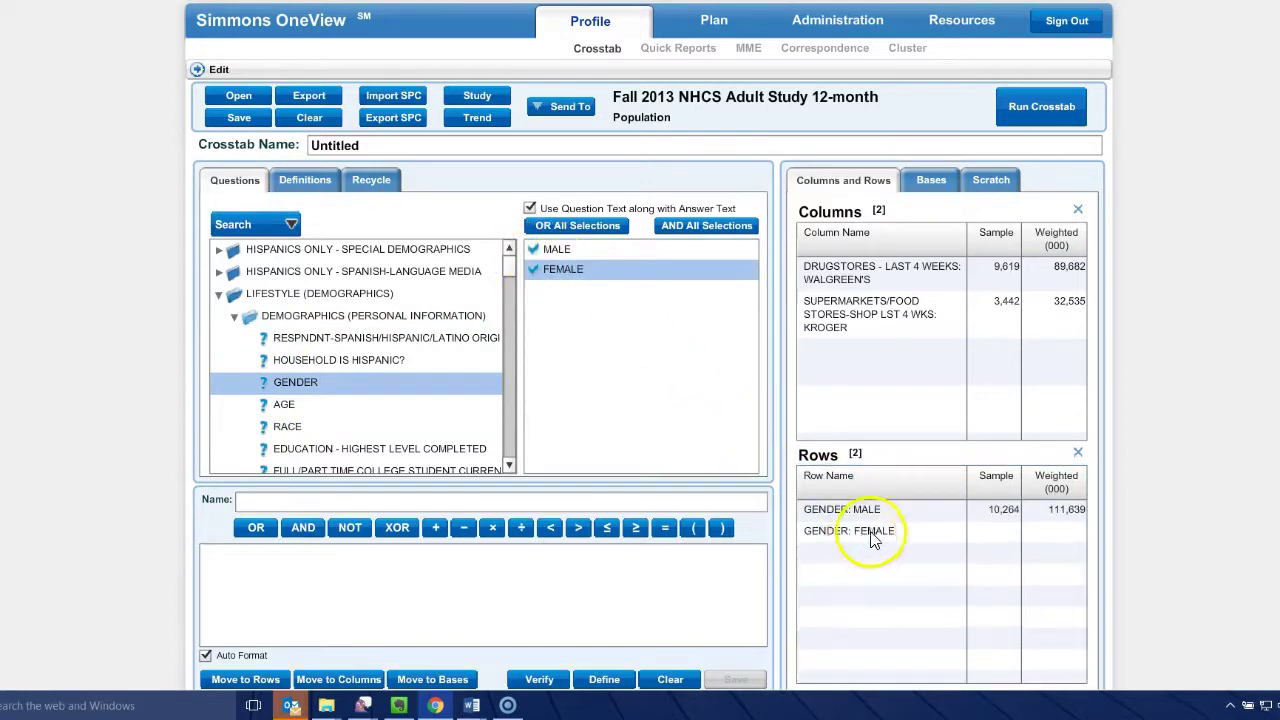
click(1040, 110)
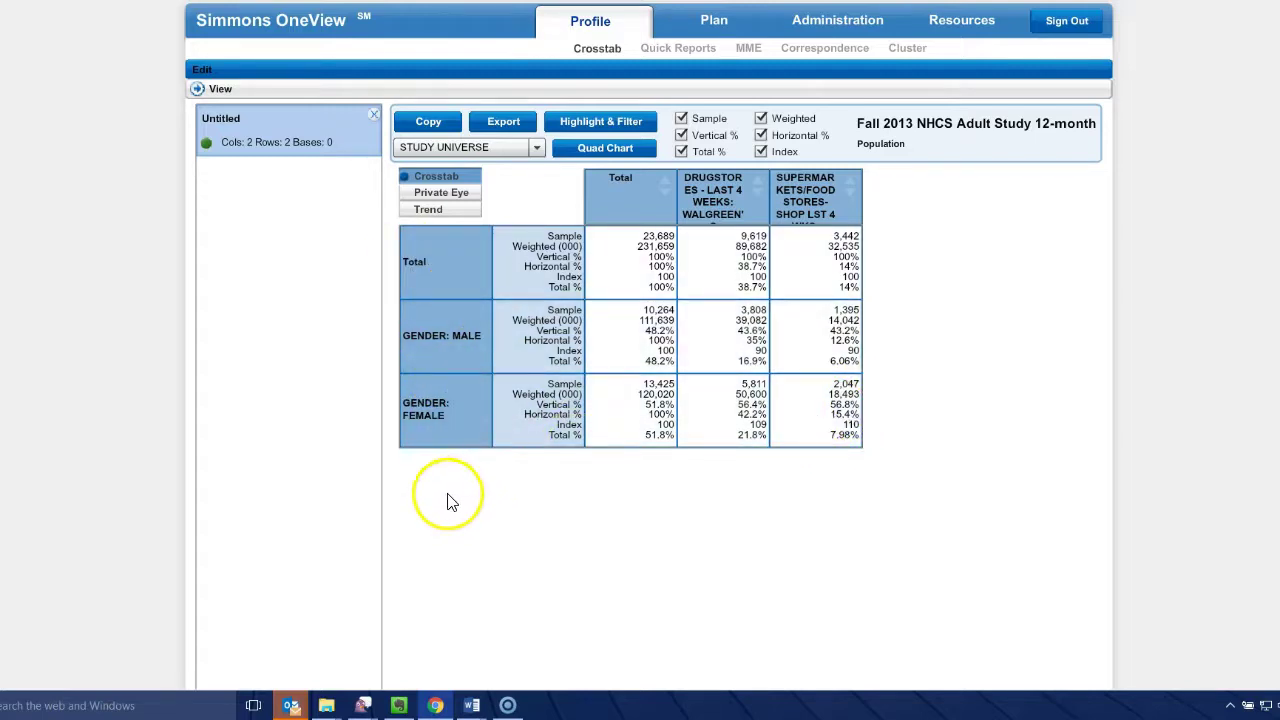
Return to editing and build a definition of FEMALE AND the age groups 22 - 24 through 50 - 54 joined with OR
click(202, 72)
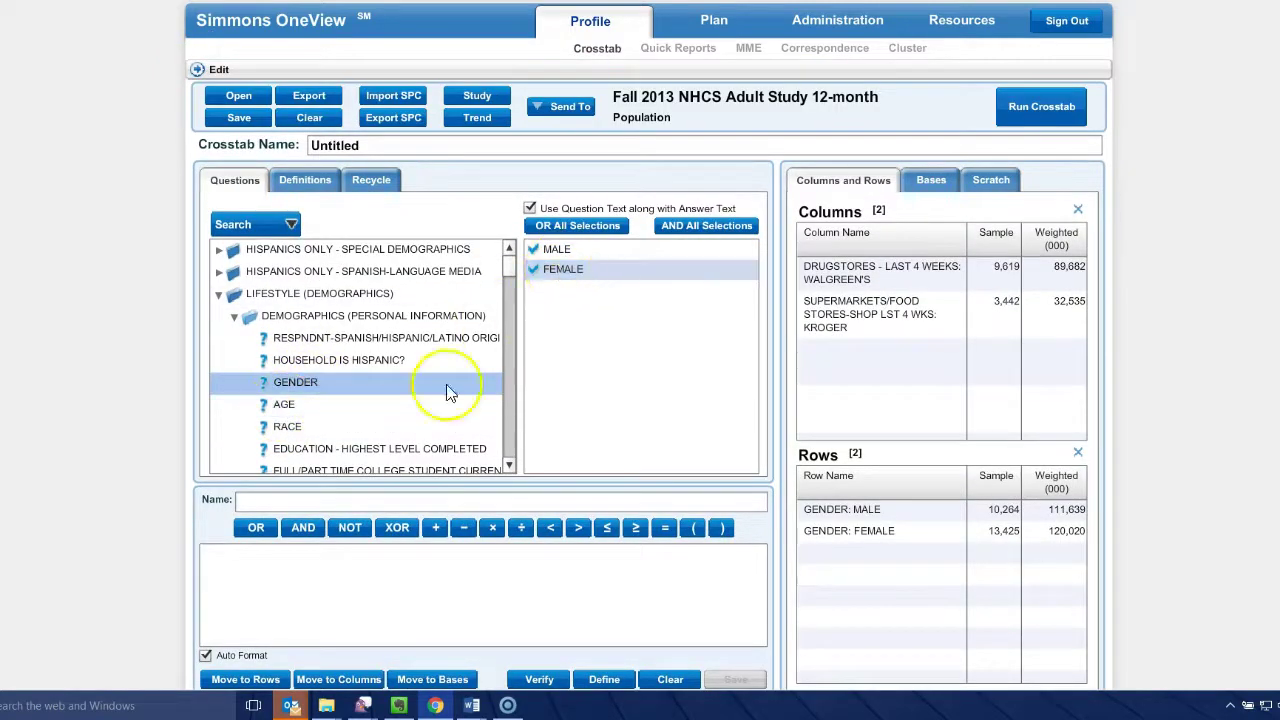
drag(548, 268, 286, 582)
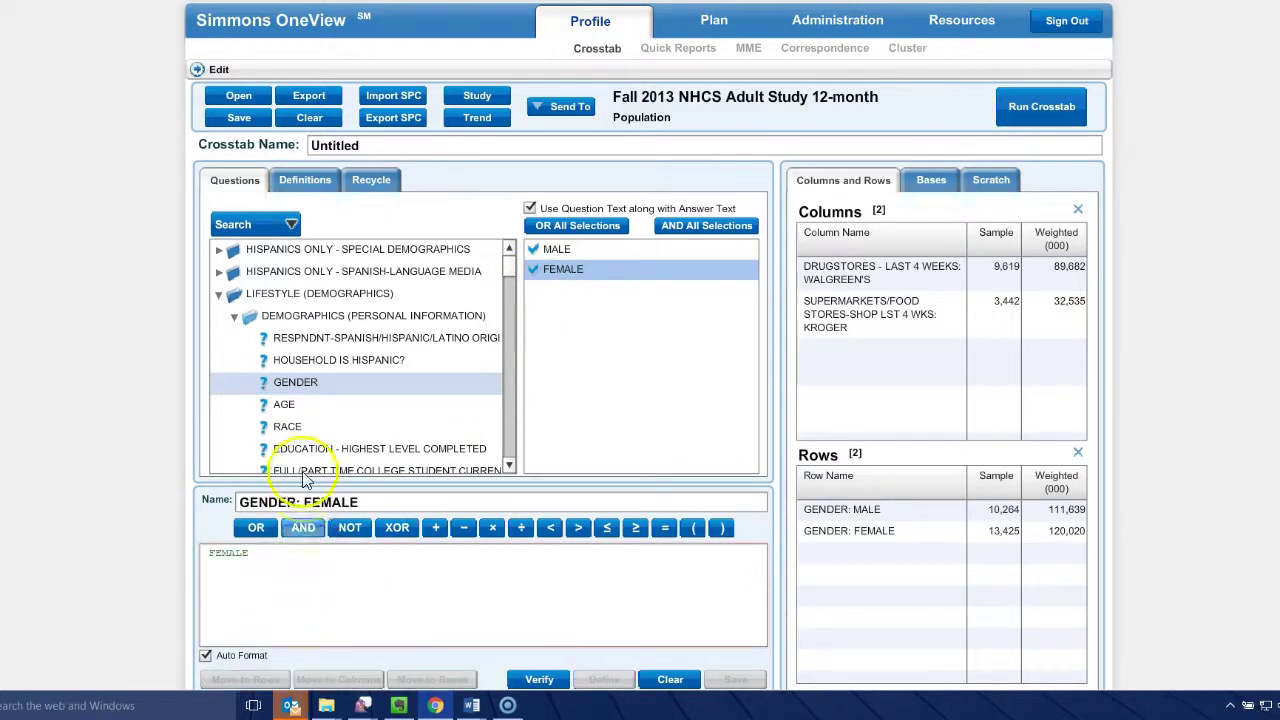
click(284, 405)
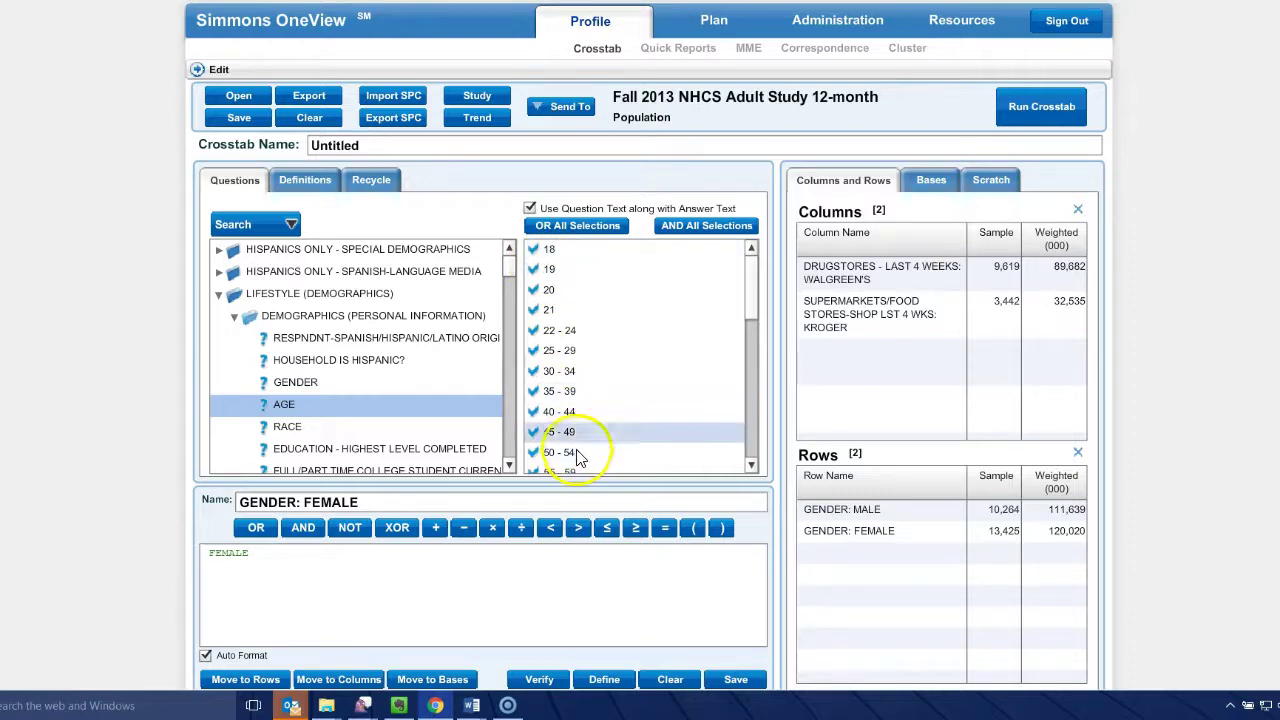
click(553, 336)
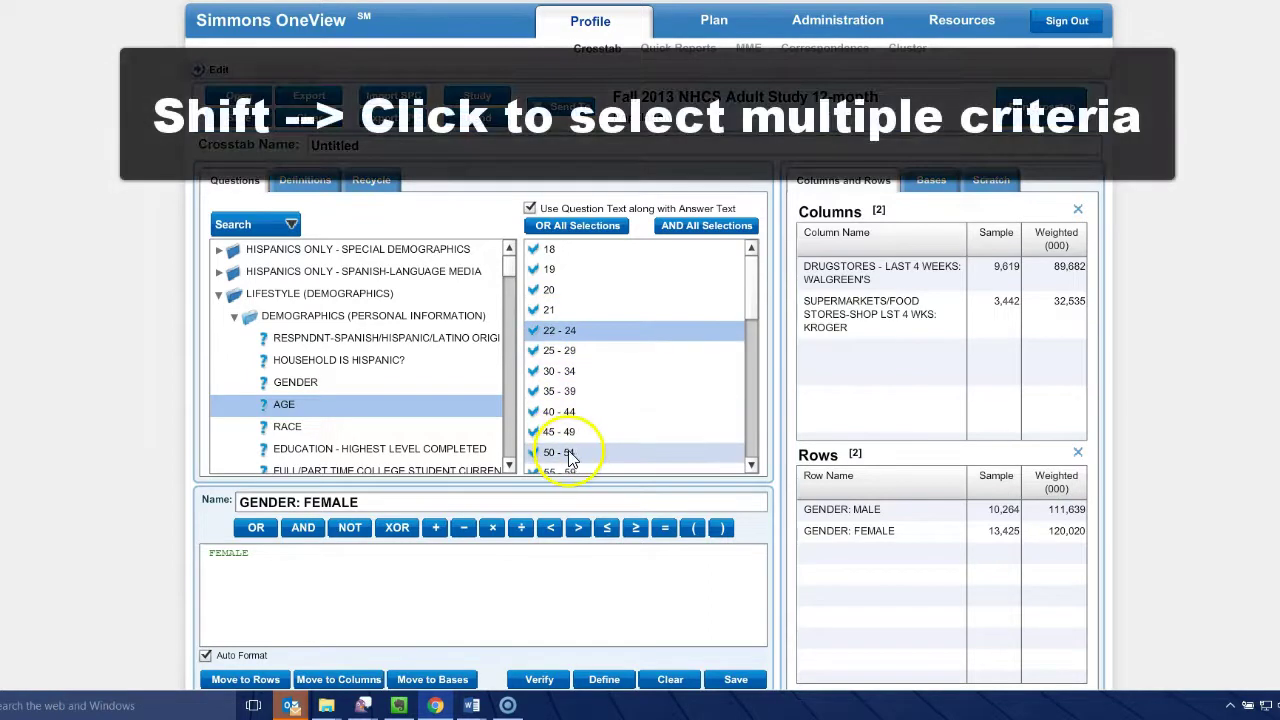
shift+click(570, 455)
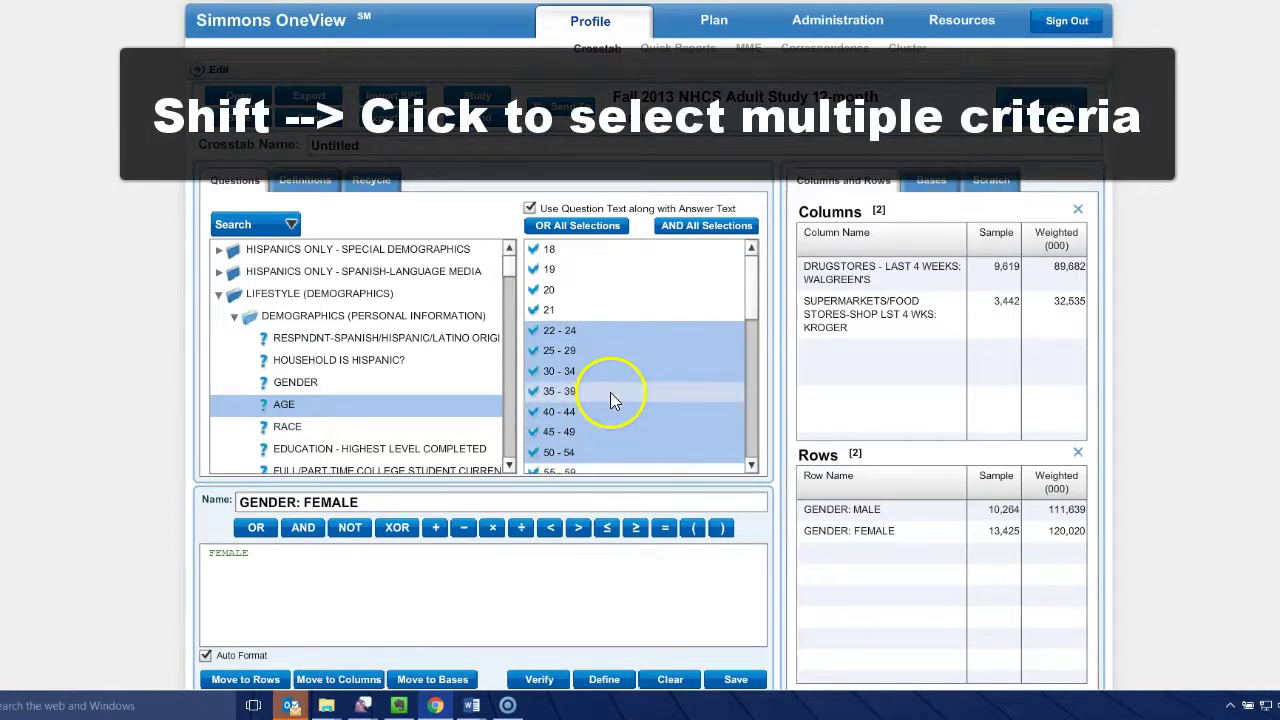
drag(610, 383, 392, 591)
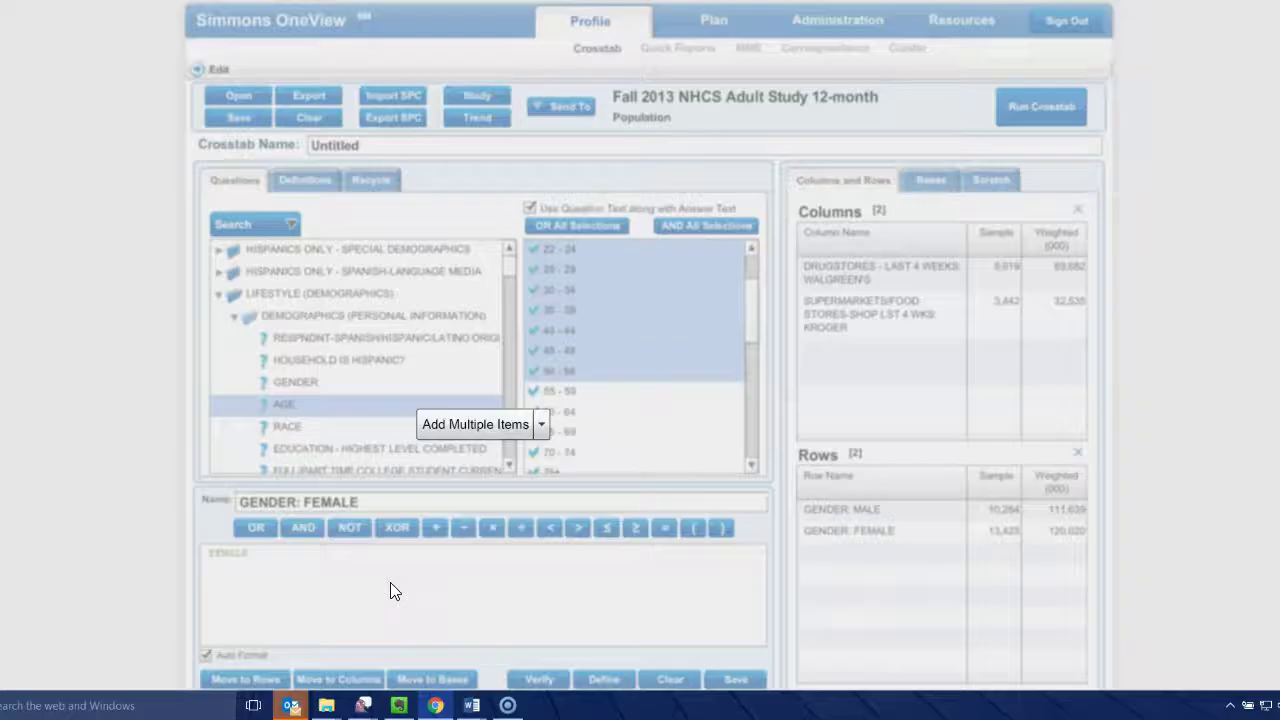
click(541, 428)
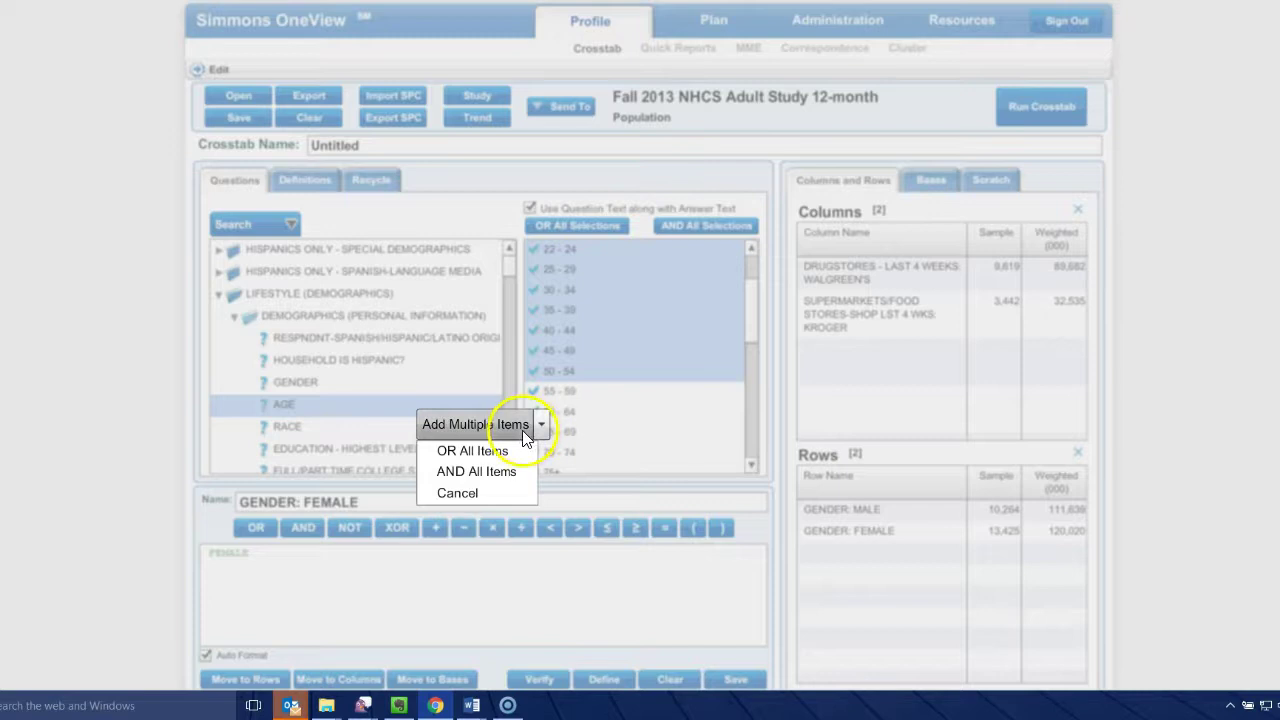
click(472, 451)
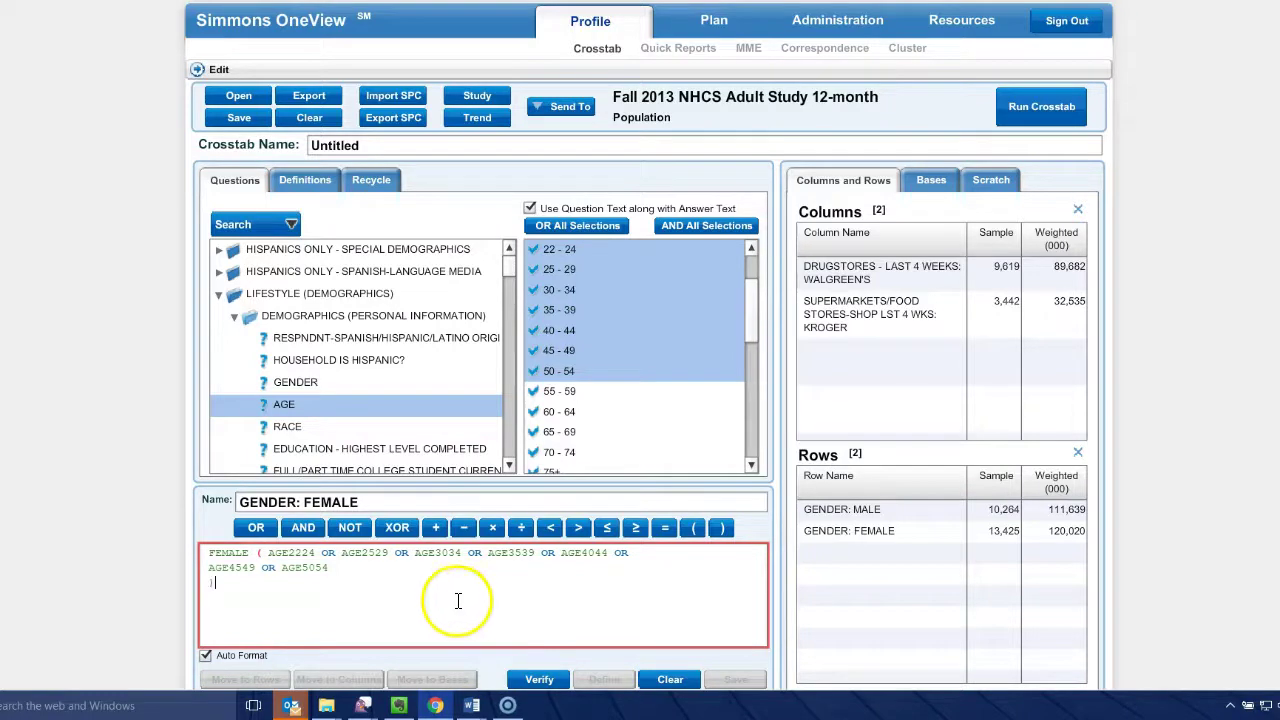
click(256, 553)
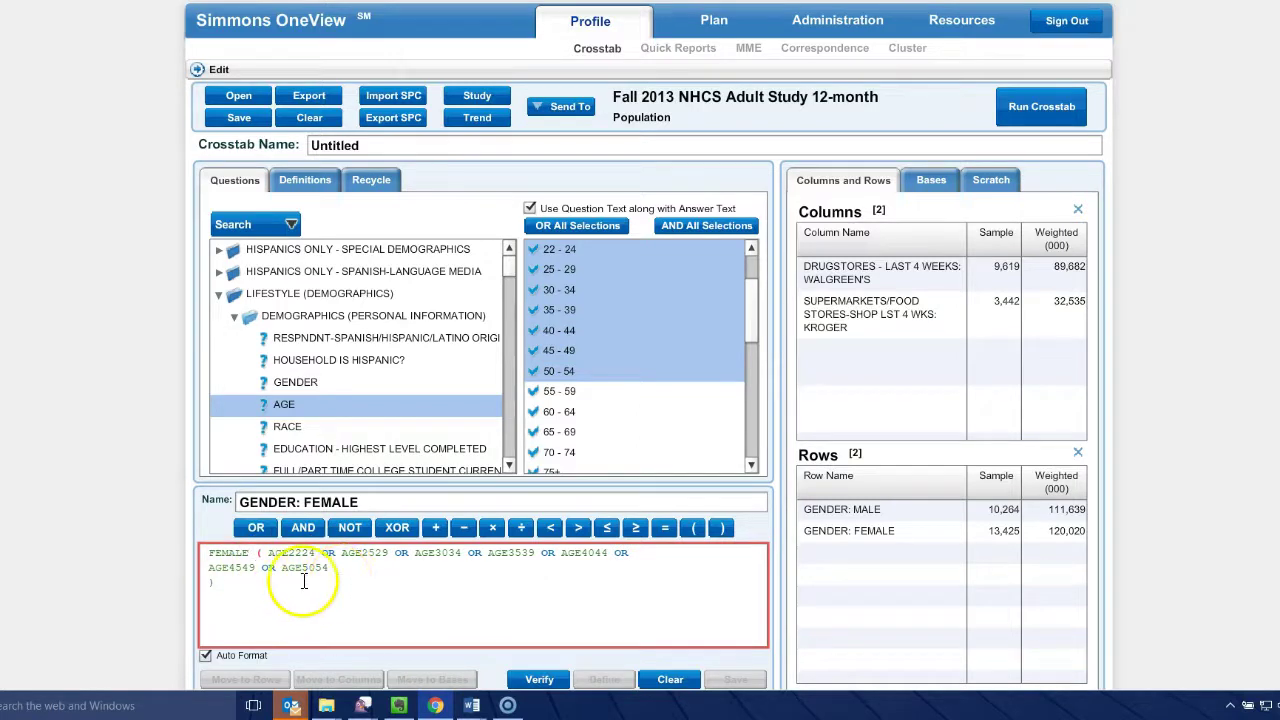
click(303, 528)
Add the combined definition to the rows under the name Females 22-54 and run the crosstab again
drag(358, 502, 230, 498)
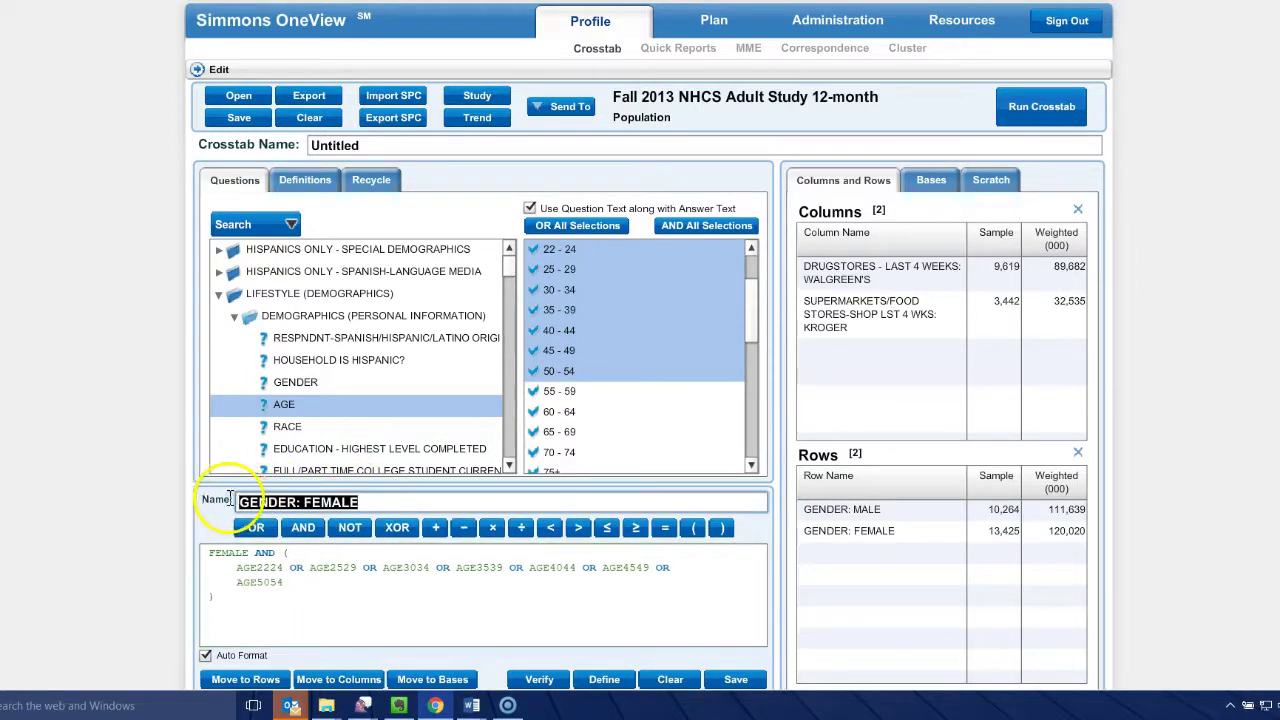
text(Females 22-54)
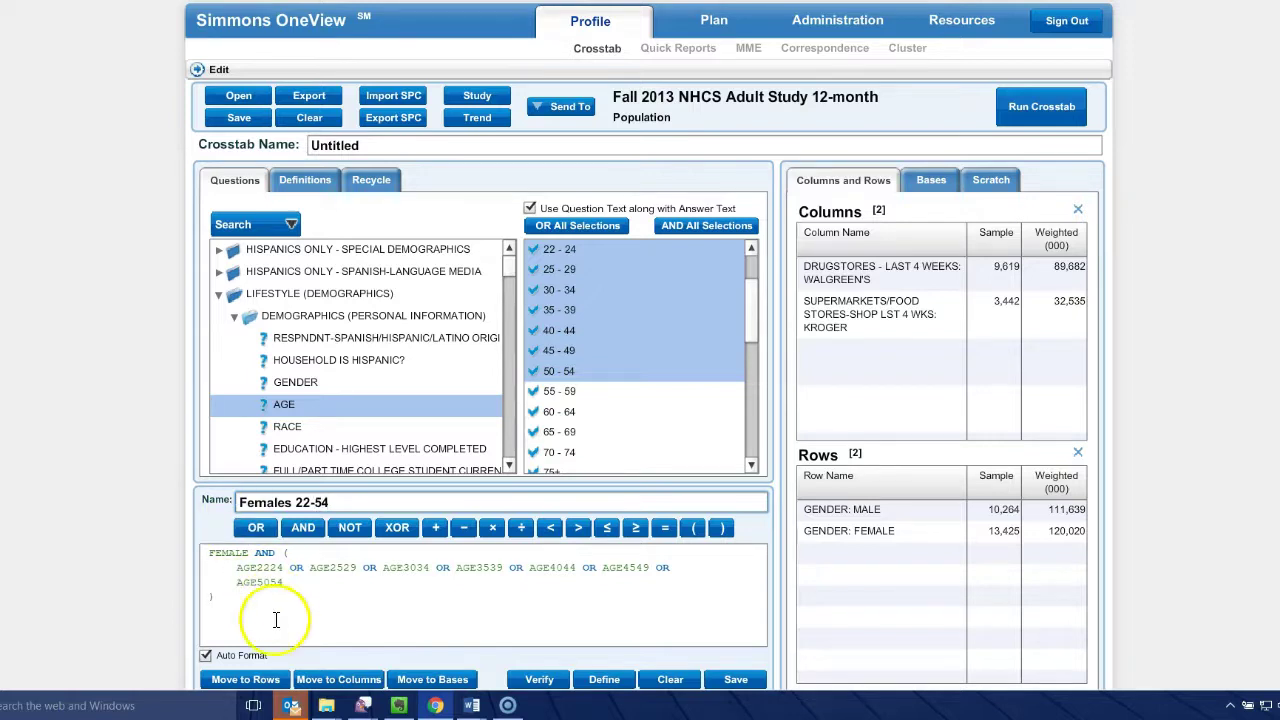
click(247, 681)
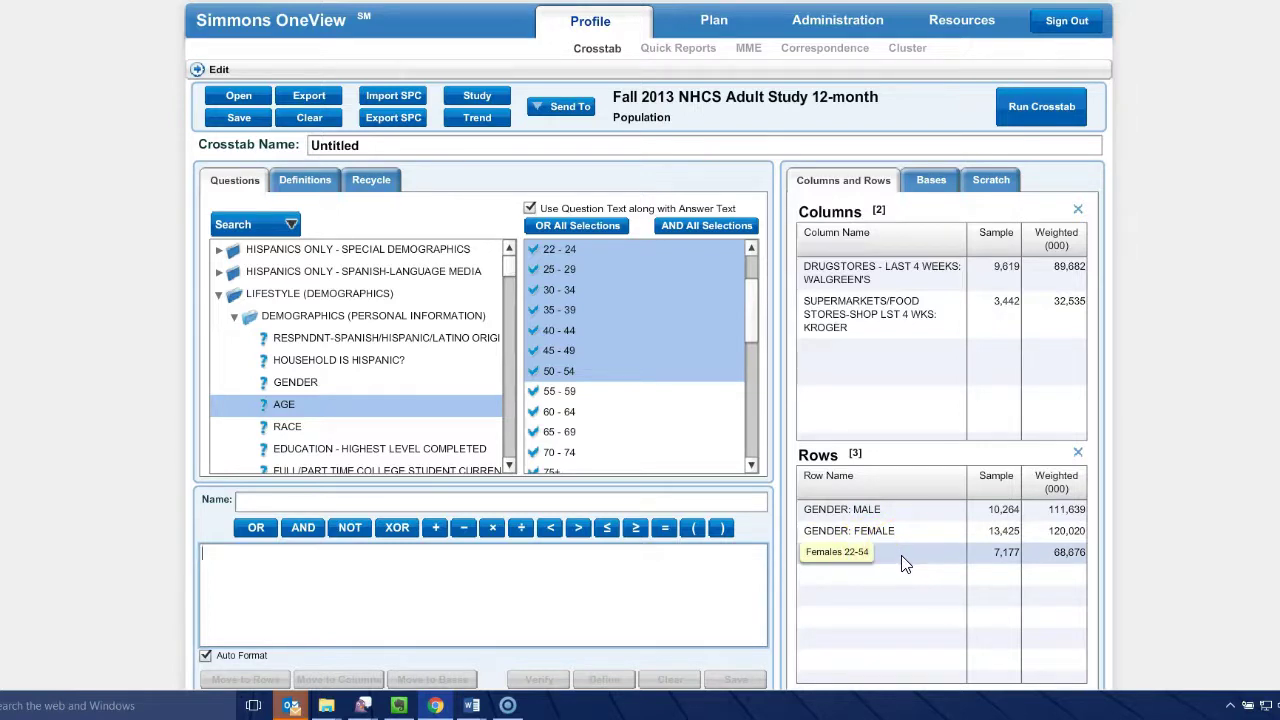
click(1055, 108)
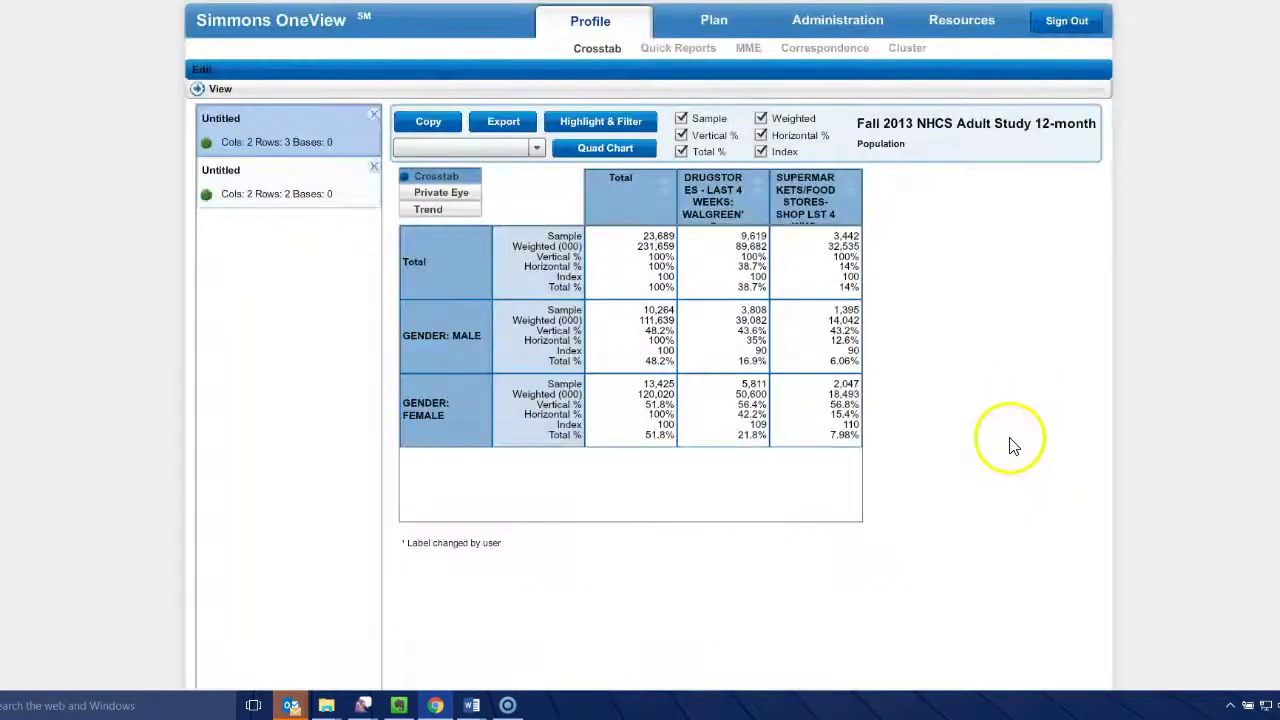